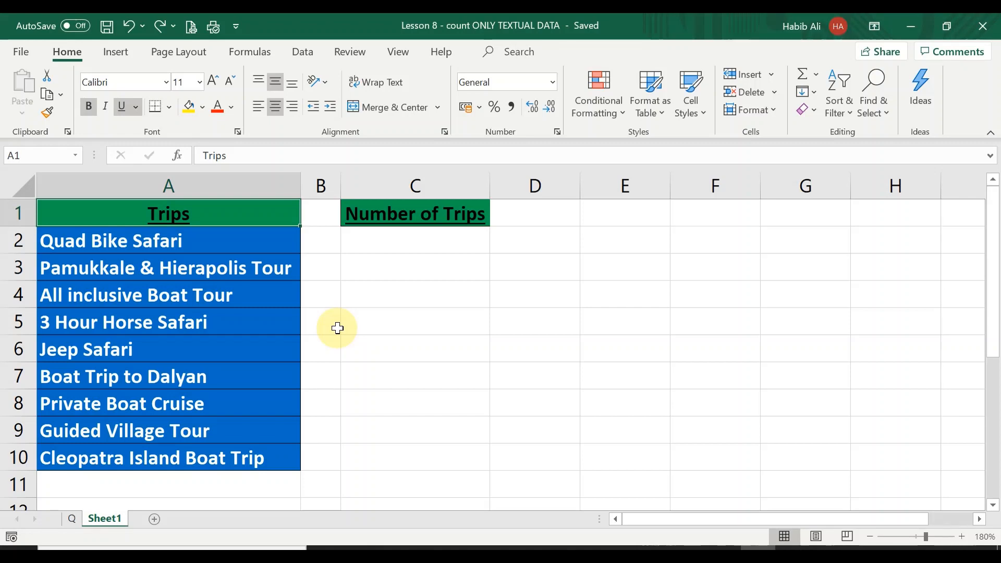
# Read the question on the Q sheet and check the cell count of A2:A10 on Sheet1
pyautogui.click(72, 519)
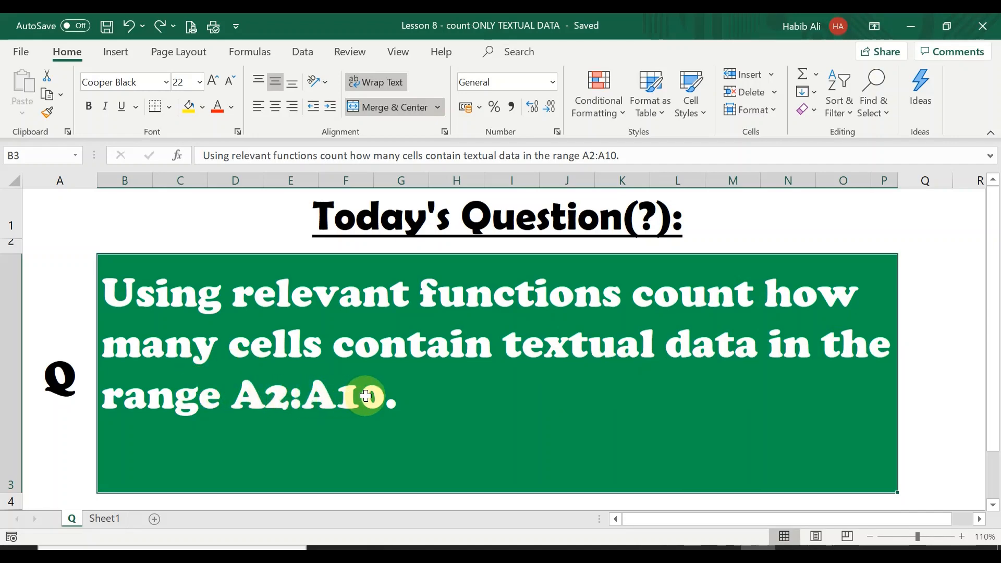
pyautogui.click(104, 518)
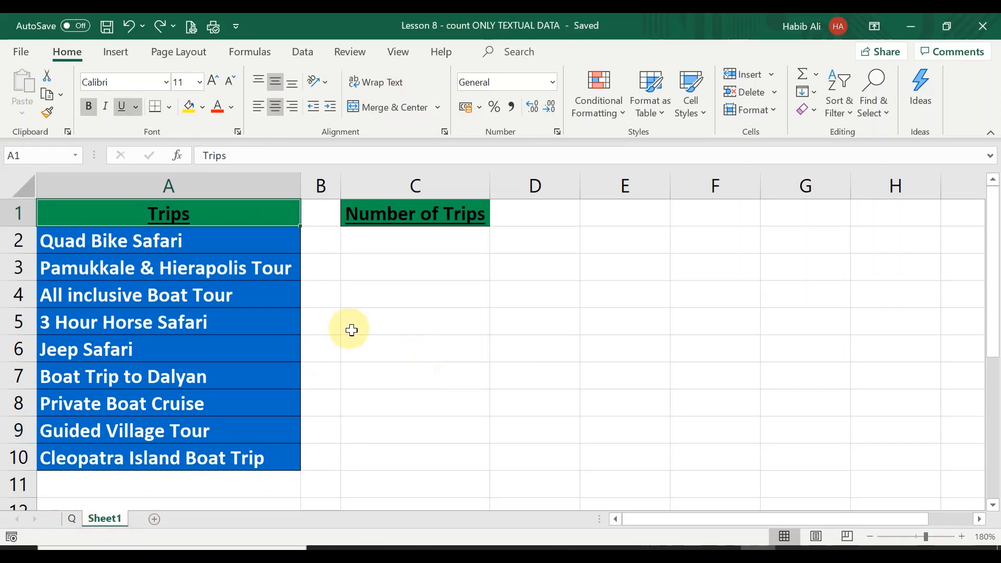
pyautogui.moveTo(211, 242); pyautogui.dragTo(221, 457)
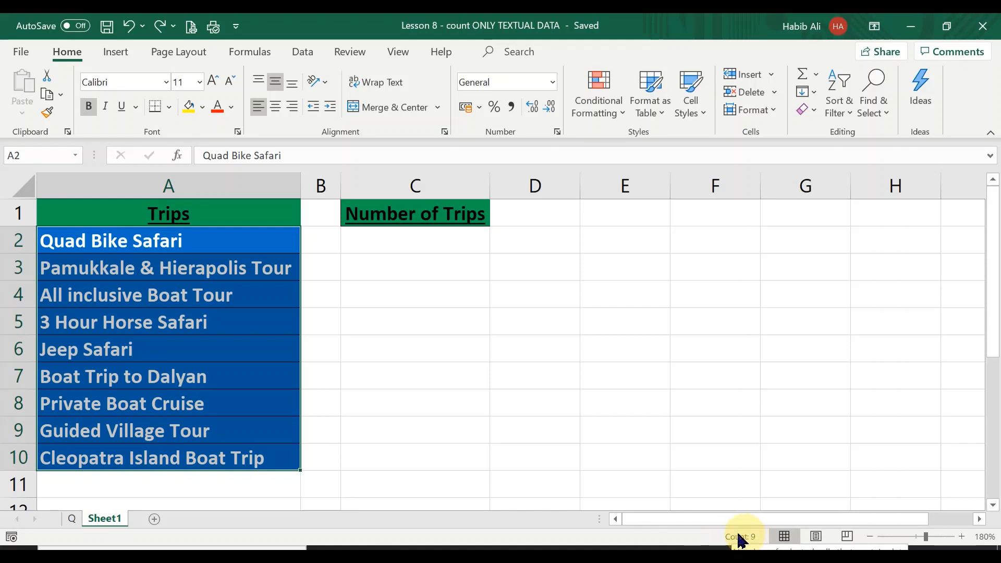
# Enter =COUNTA(A2:A10) in cell C2 under Number of Trips and review the resulting formula cell
pyautogui.click(393, 240)
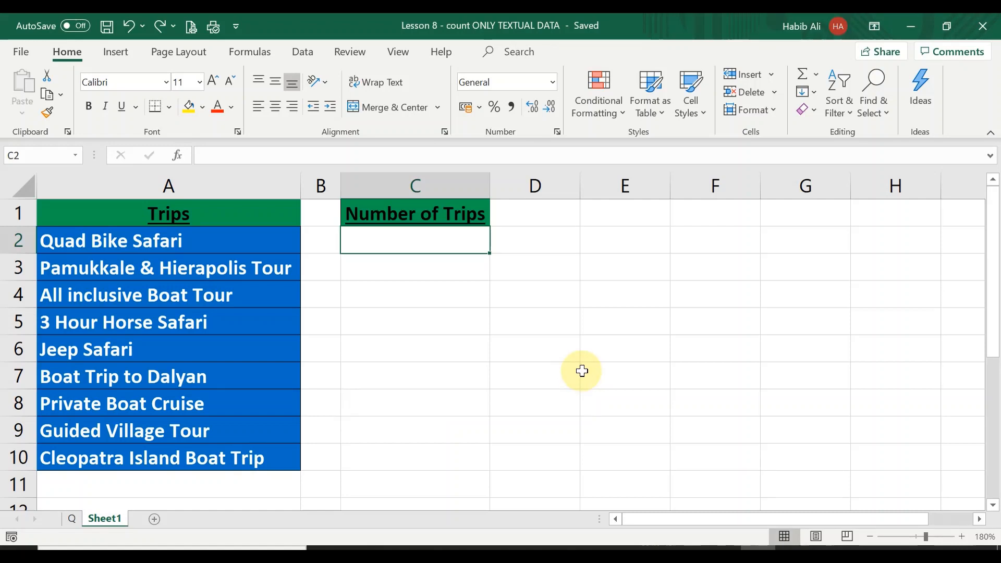
pyautogui.write('=')
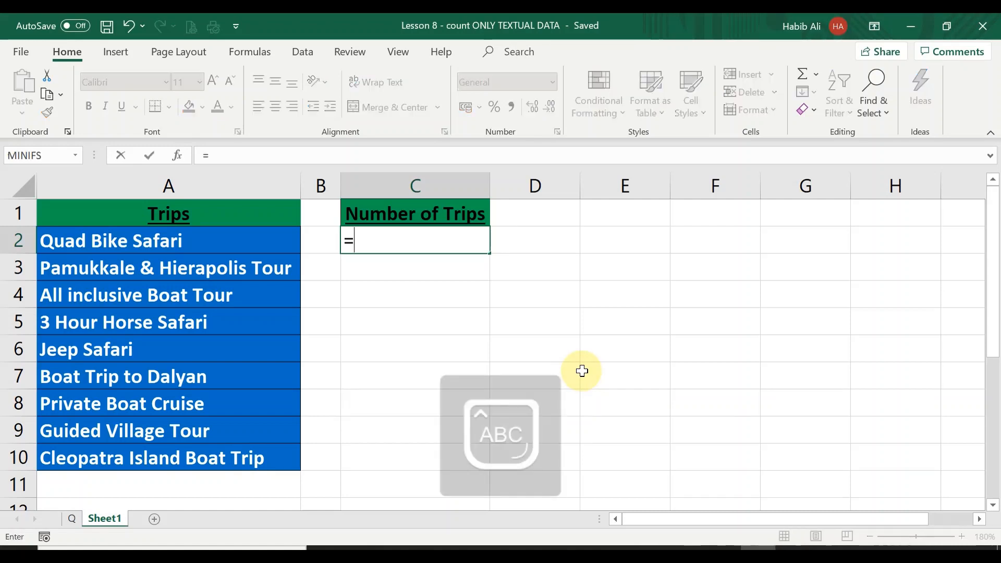
pyautogui.write('COUN')
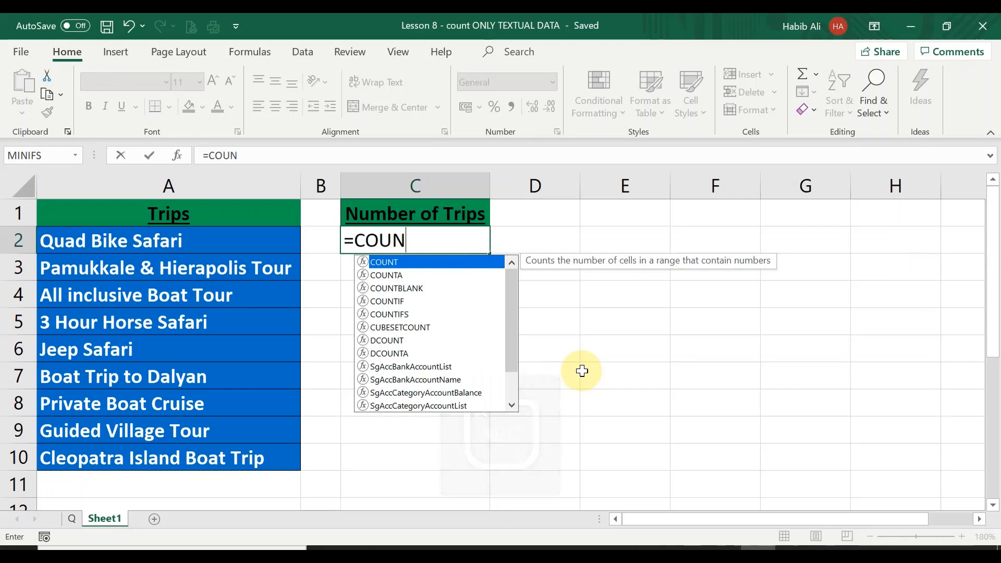
pyautogui.write('TA(')
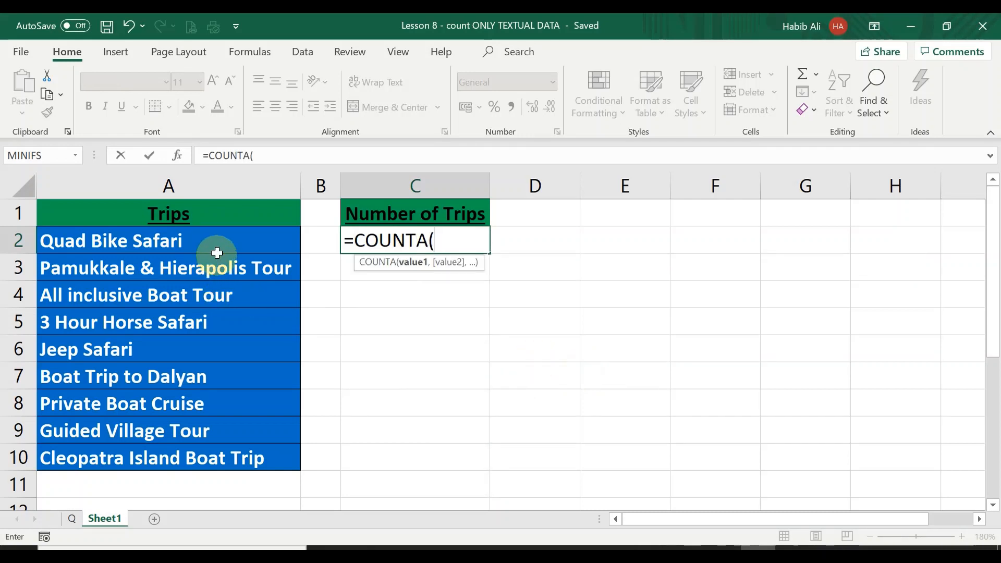
pyautogui.moveTo(214, 238); pyautogui.dragTo(236, 458)
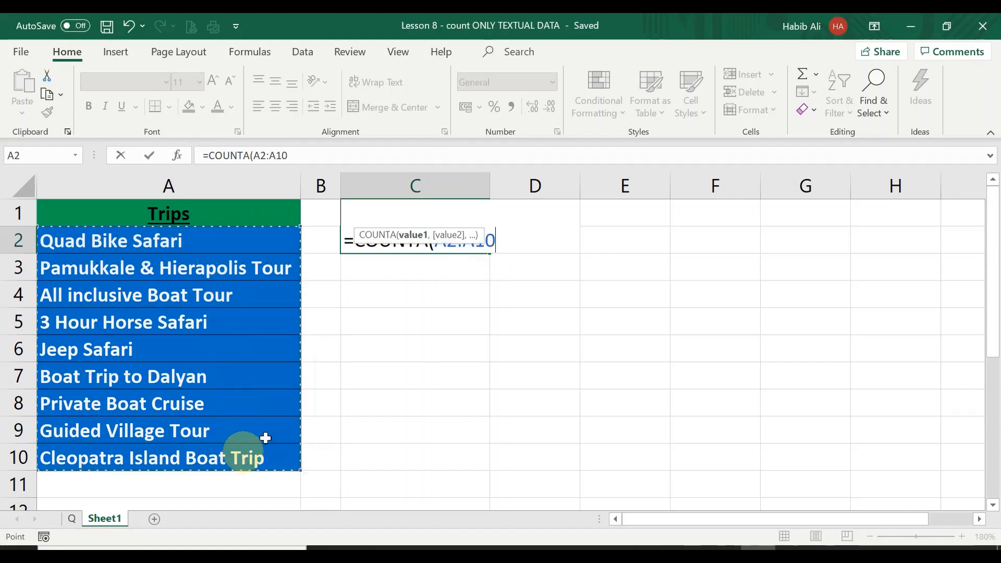
pyautogui.write(')')
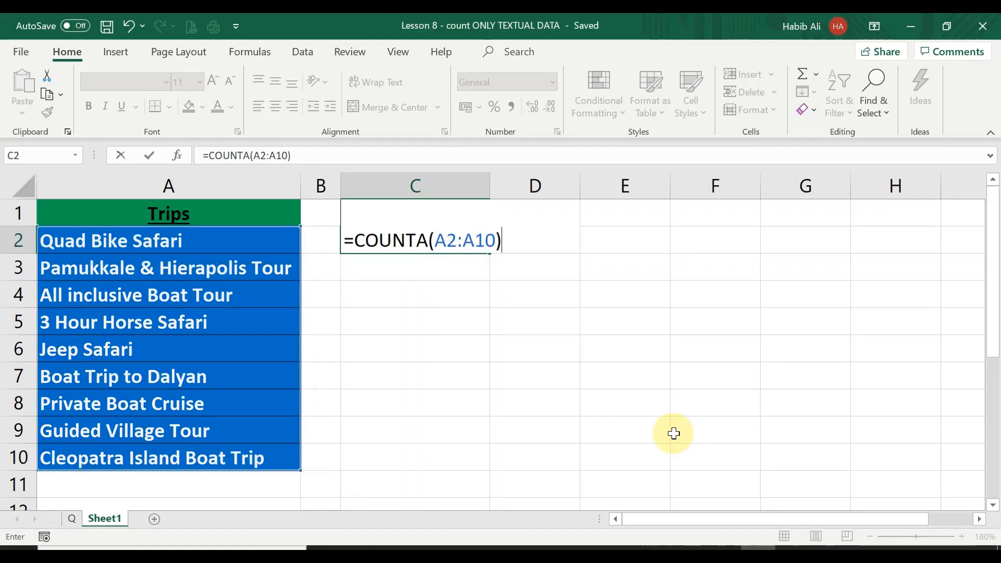
pyautogui.press('Return')
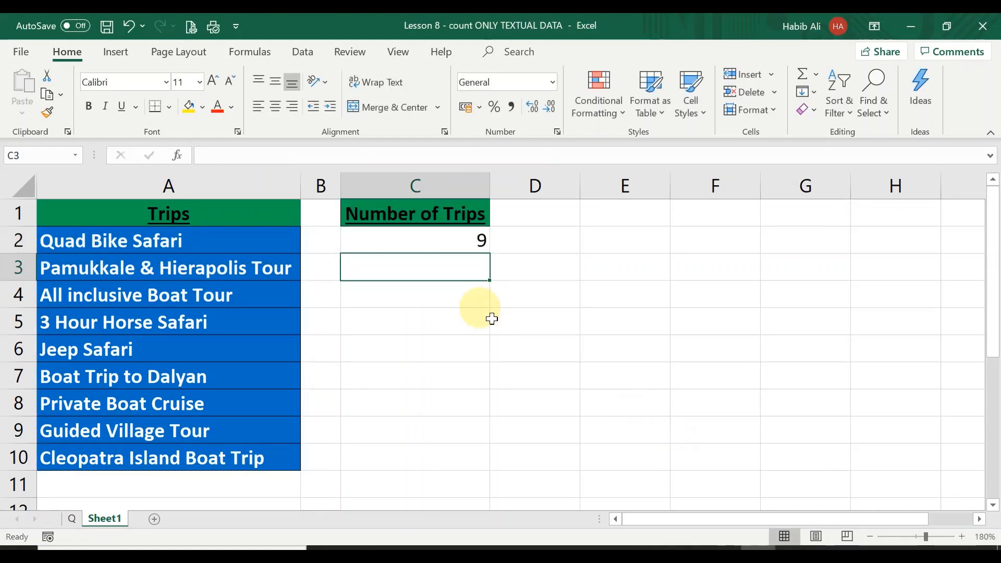
pyautogui.click(443, 243)
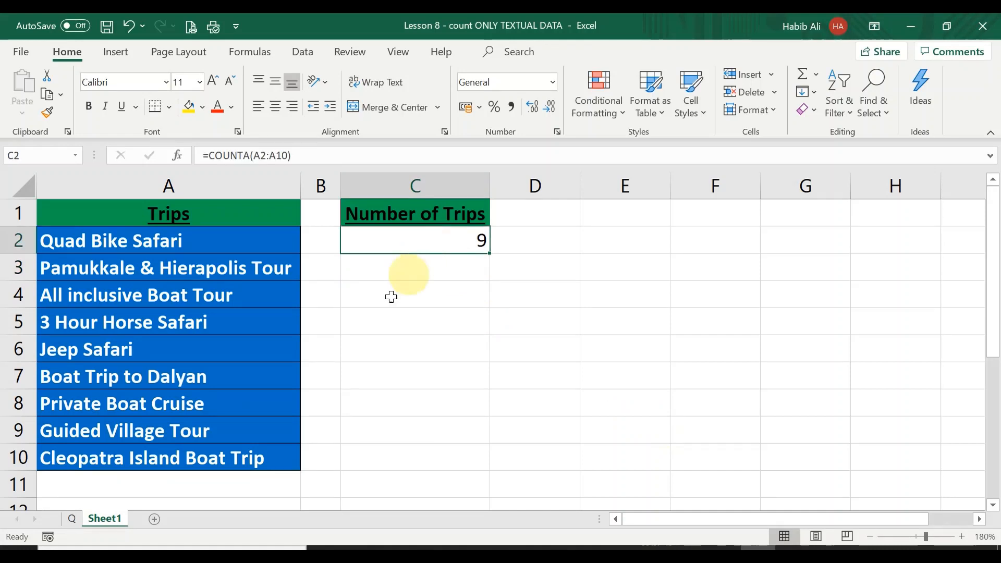
# Replace the trip names with numbers, 54 in A6, 32 in A8 and 67 in A4, and recheck the COUNTA cell C2
pyautogui.click(209, 349)
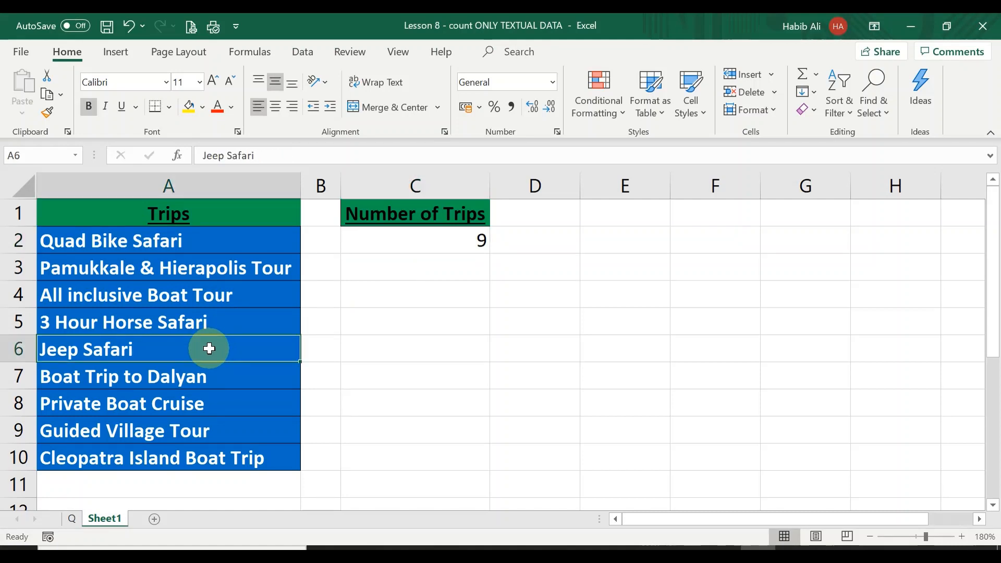
pyautogui.write('54')
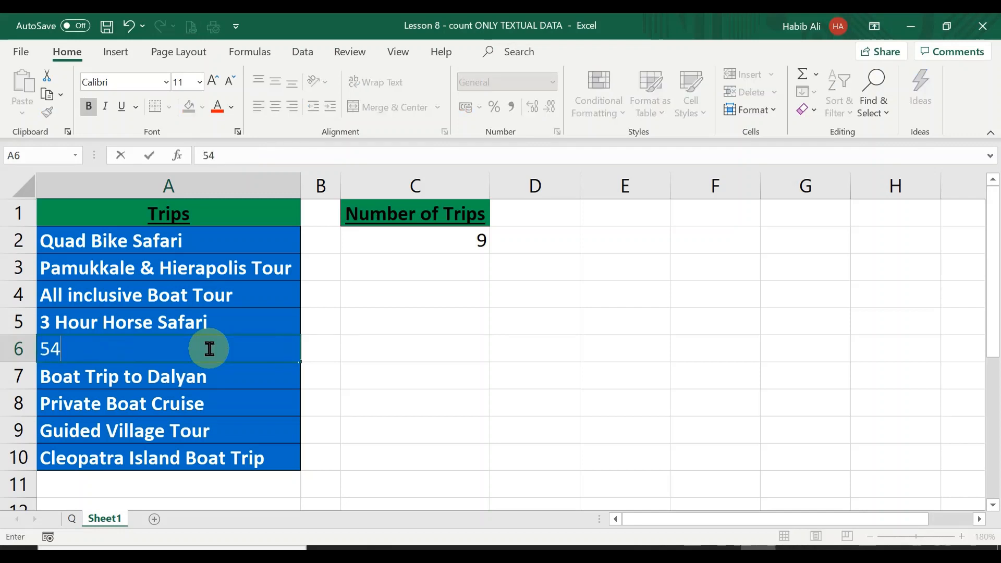
pyautogui.press('Return')
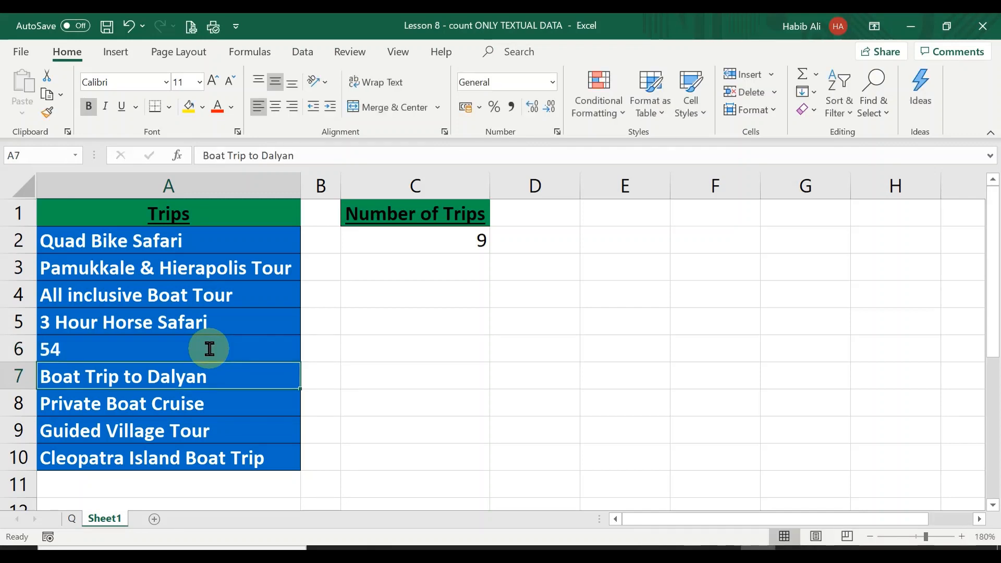
pyautogui.click(216, 405)
pyautogui.write('32')
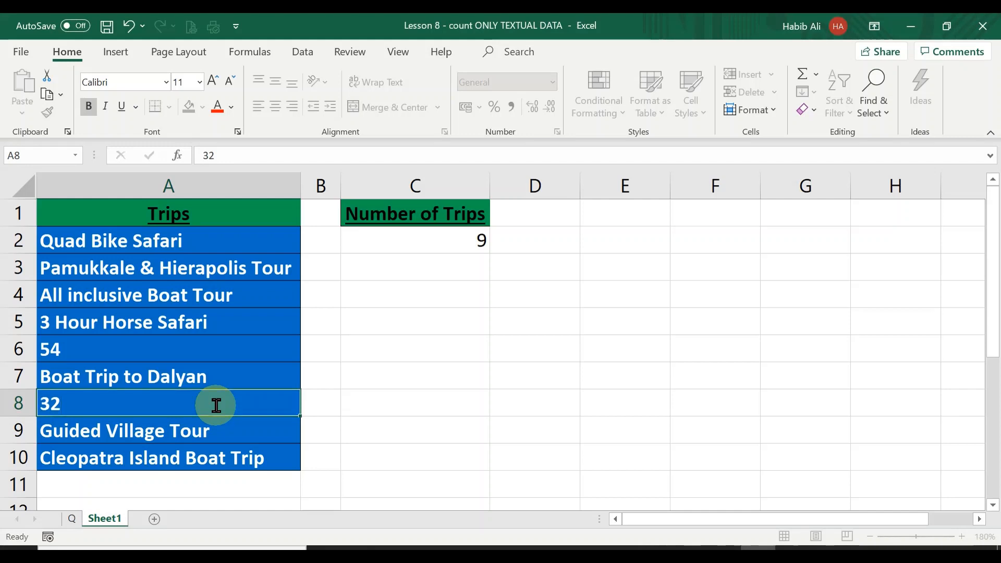
pyautogui.press('Return')
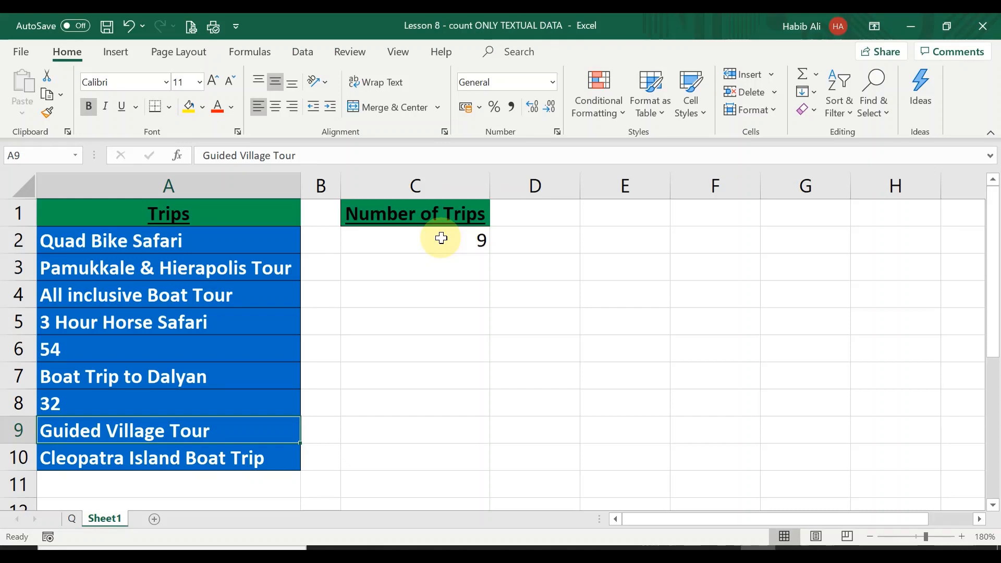
pyautogui.click(252, 295)
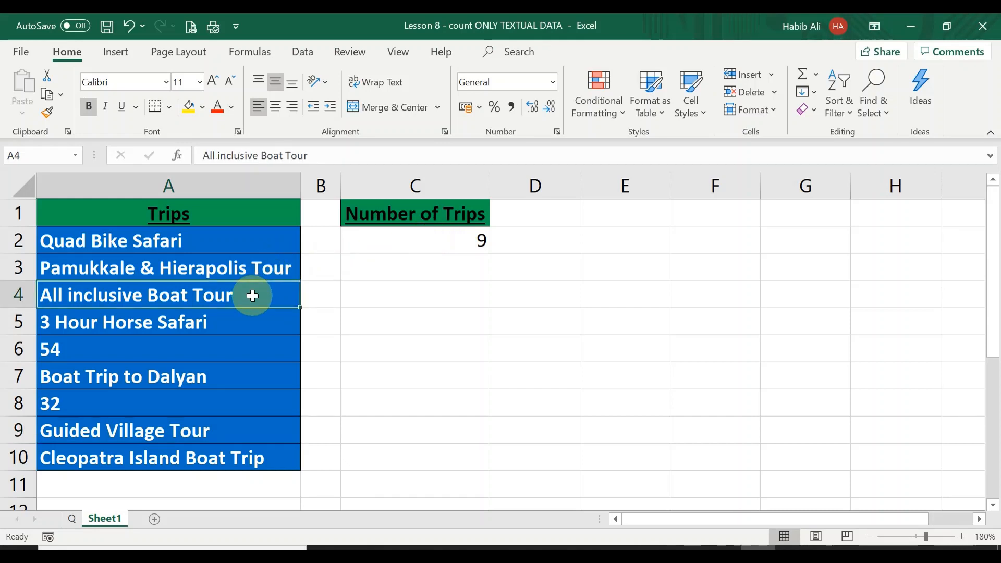
pyautogui.write('67')
pyautogui.press('Return')
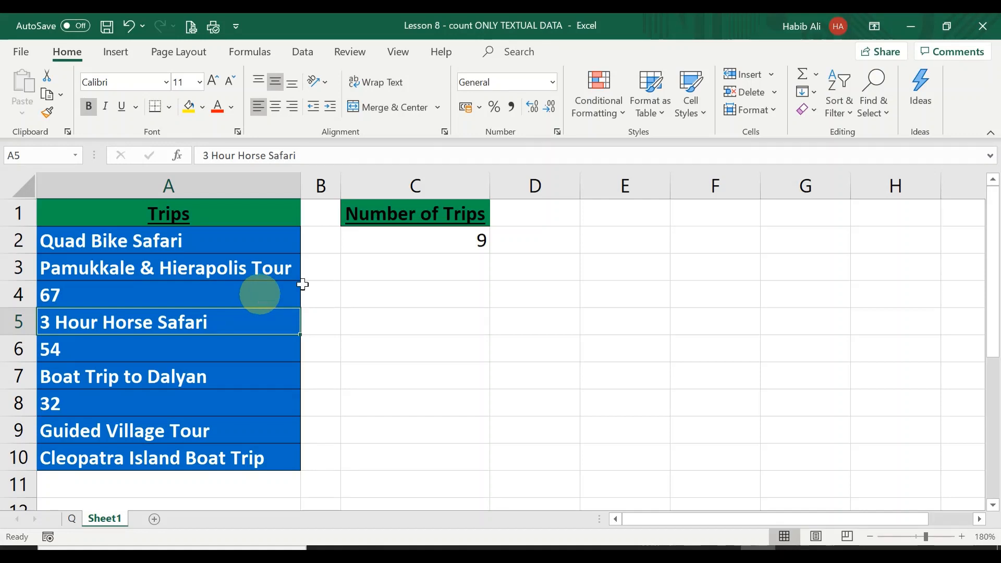
pyautogui.click(378, 240)
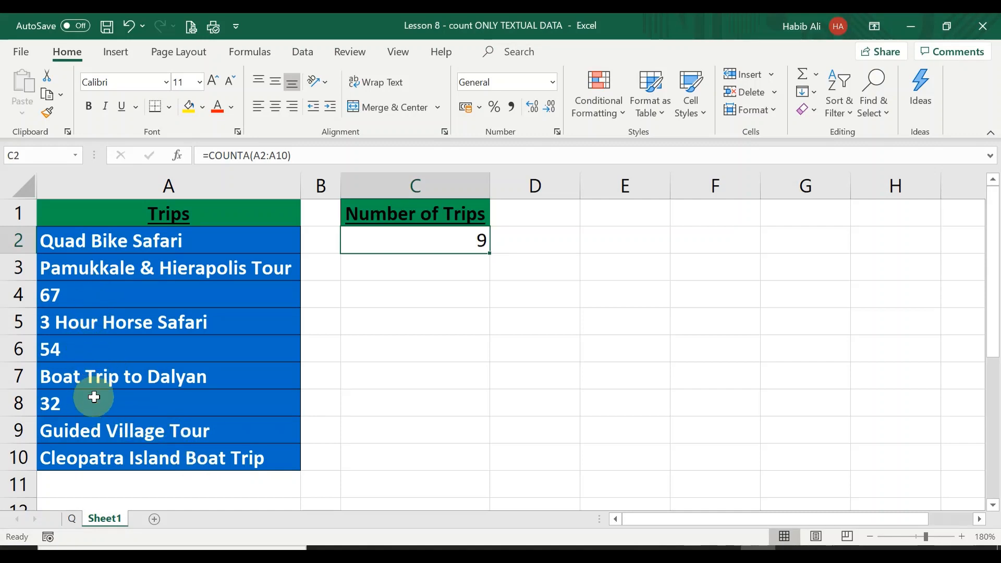
# Enter =COUNTA(A2:A10)-COUNT(A2:A10) in cell C3 to count only the text cells, and review the formula
pyautogui.click(392, 266)
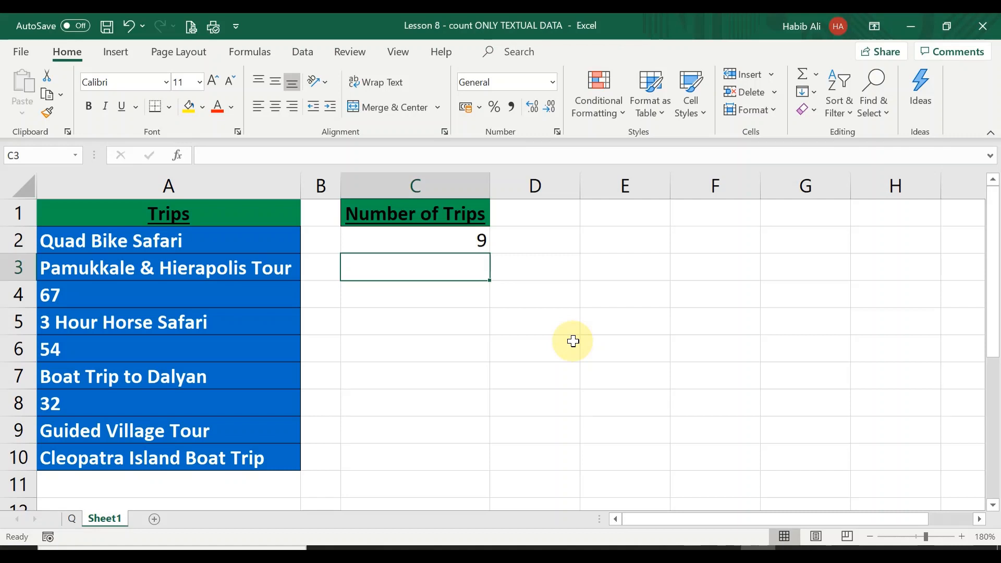
pyautogui.write('=')
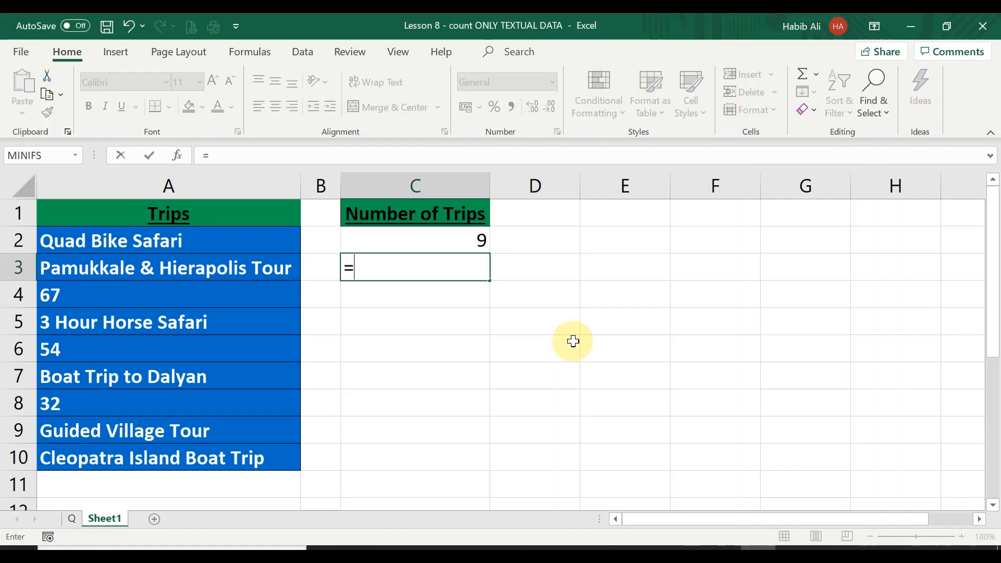
pyautogui.write('COUNTA')
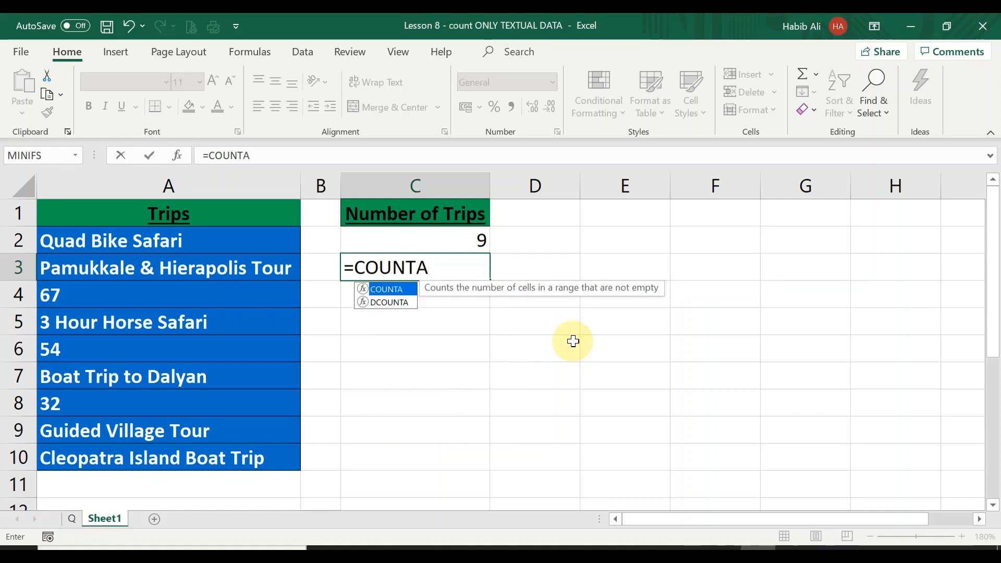
pyautogui.write('(')
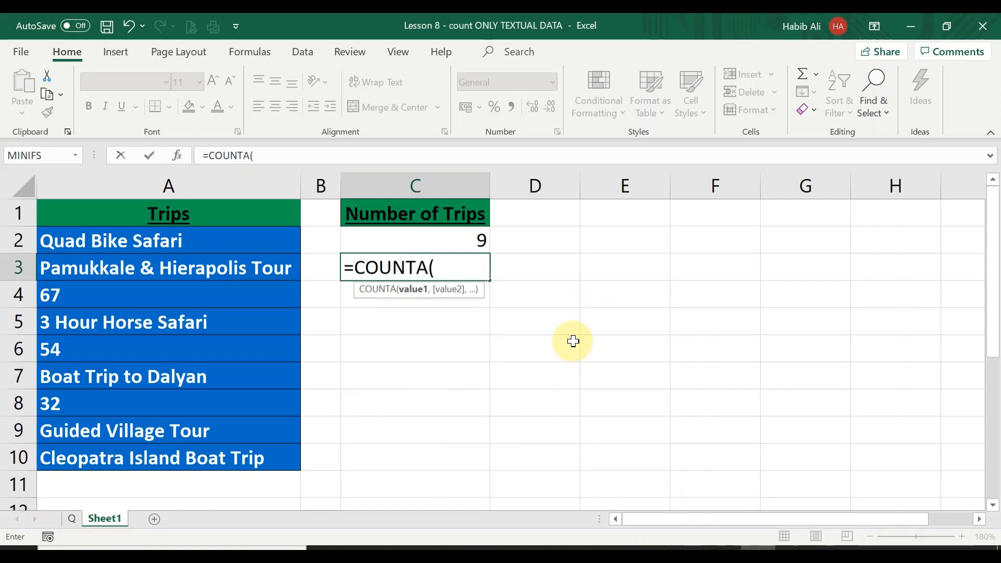
pyautogui.moveTo(241, 242); pyautogui.dragTo(242, 458)
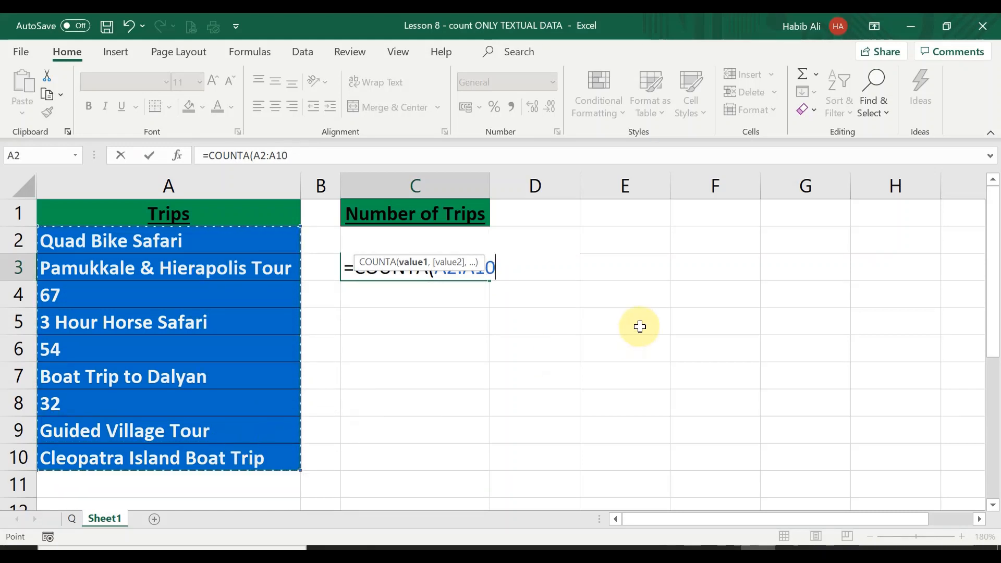
pyautogui.write(')')
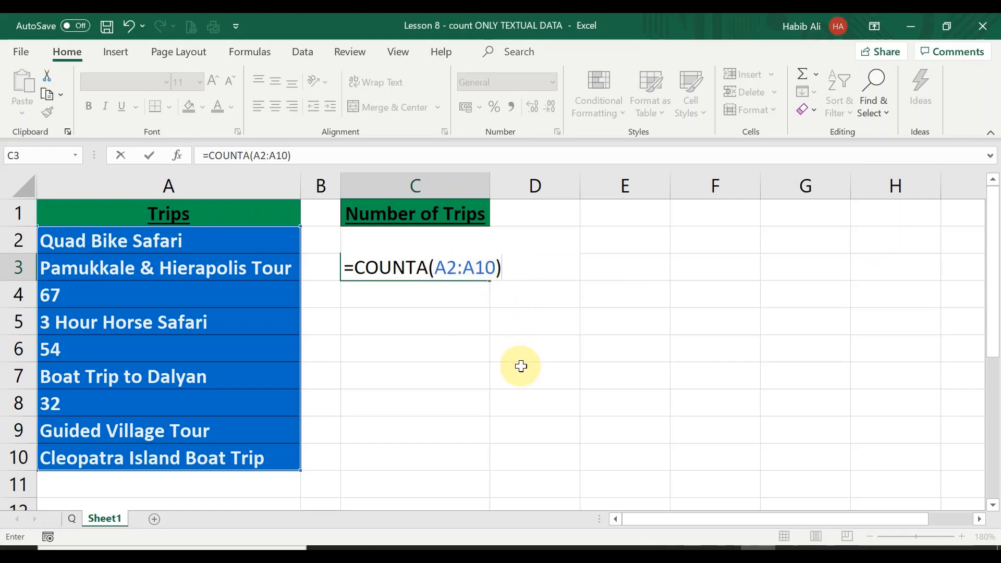
pyautogui.write('-C')
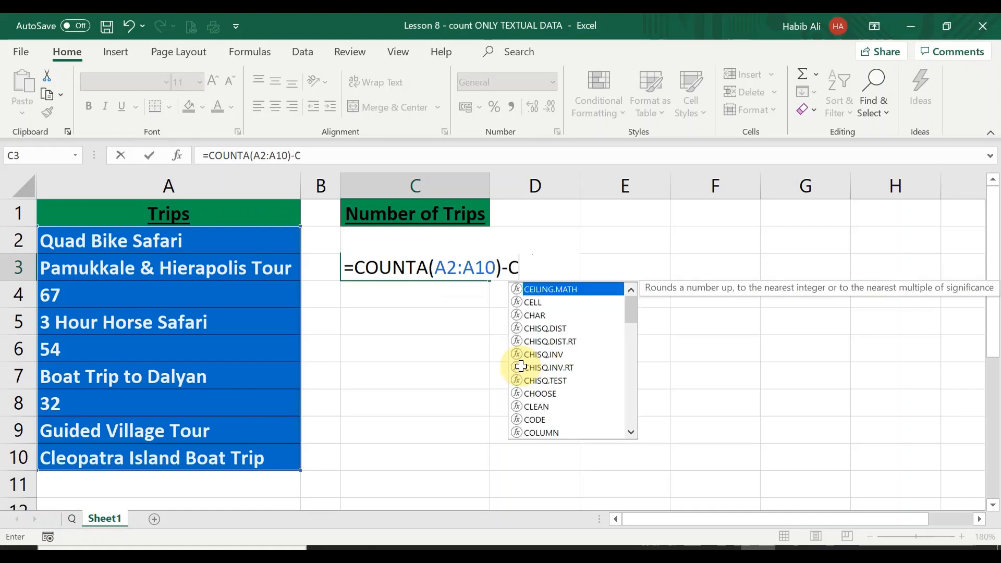
pyautogui.write('OUNT')
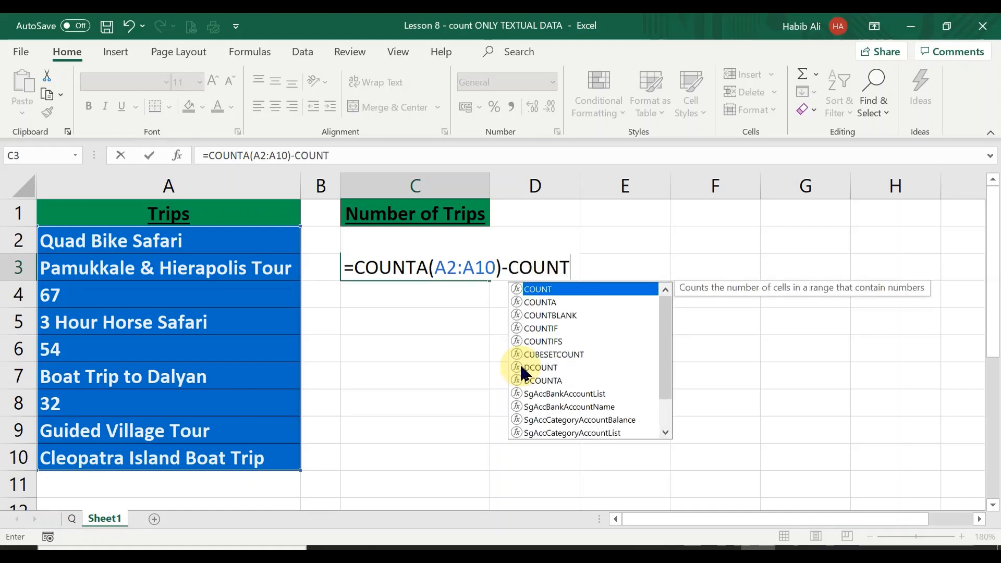
pyautogui.write('(')
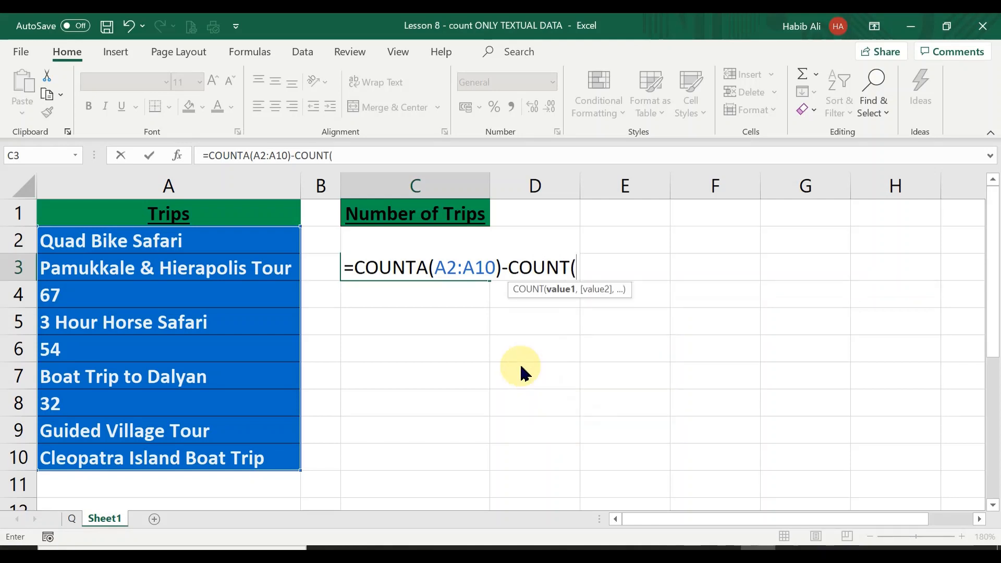
pyautogui.moveTo(212, 239); pyautogui.dragTo(225, 454)
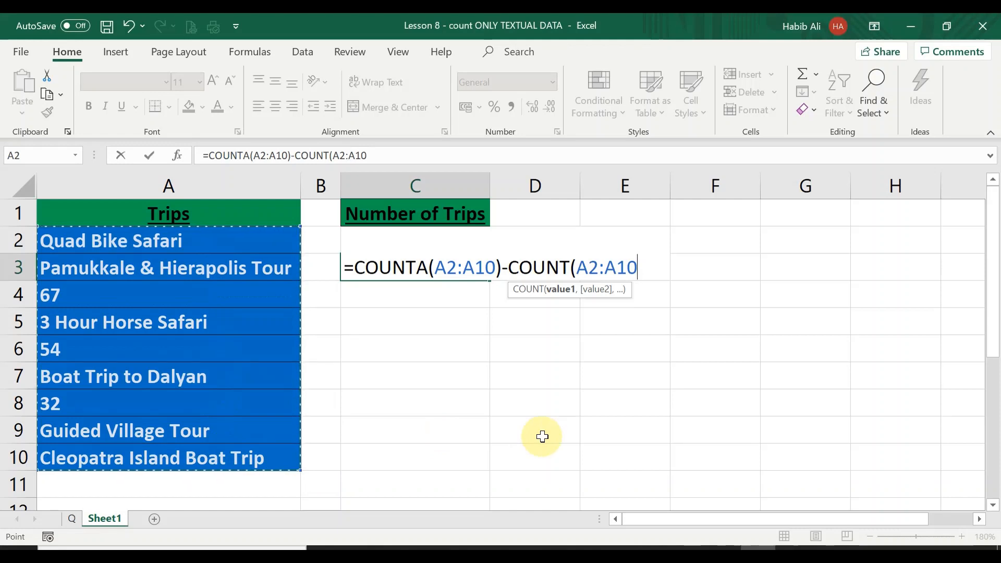
pyautogui.write(')')
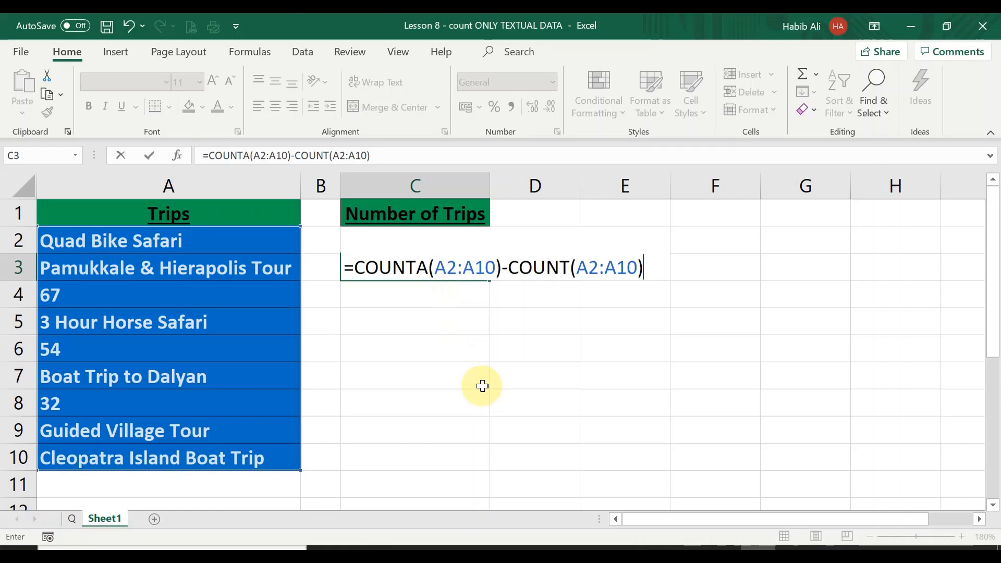
pyautogui.press('Return')
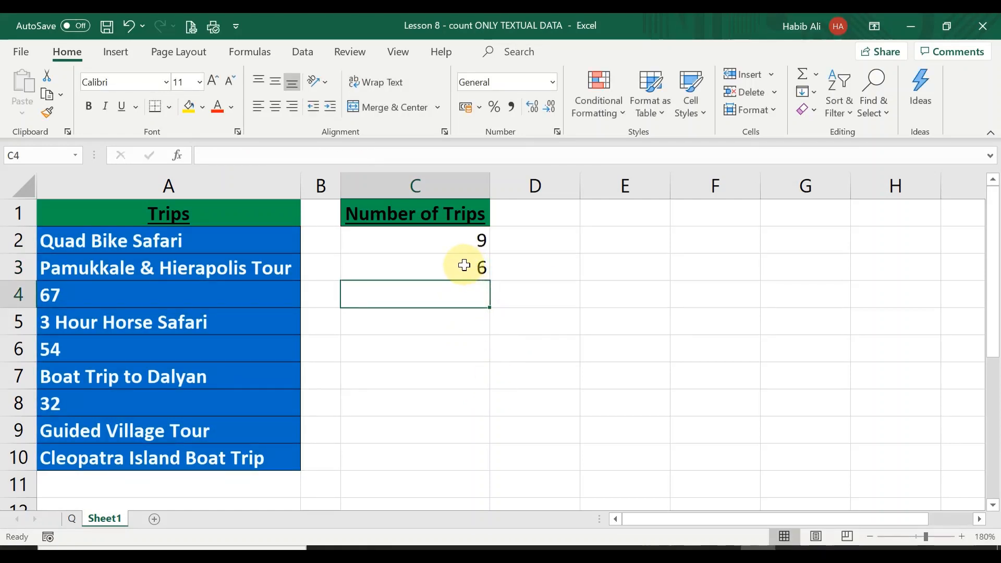
pyautogui.click(461, 265)
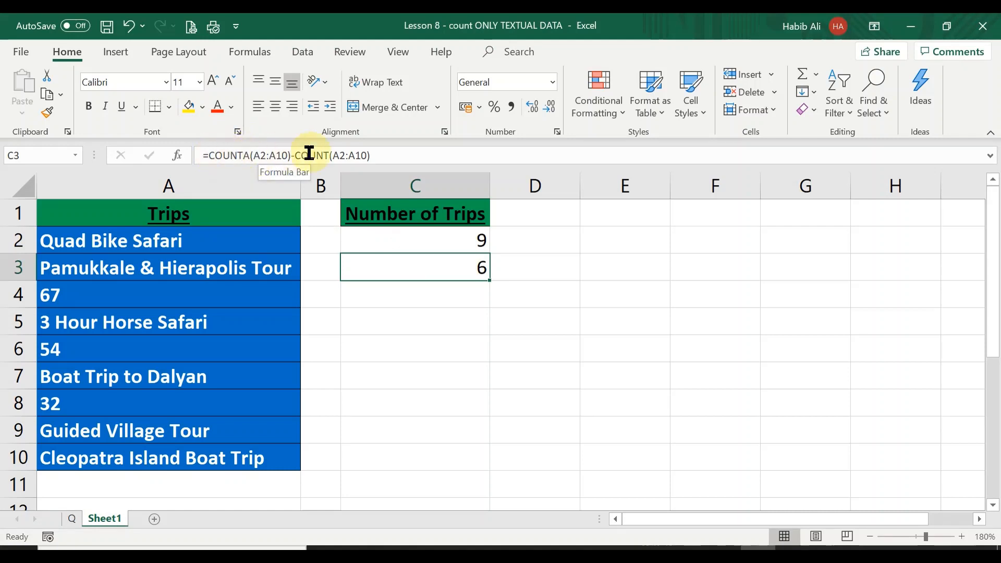
# Enter =COUNTIF(A2:A10,"*") in cell C4 to count only the cells that contain text
pyautogui.click(446, 292)
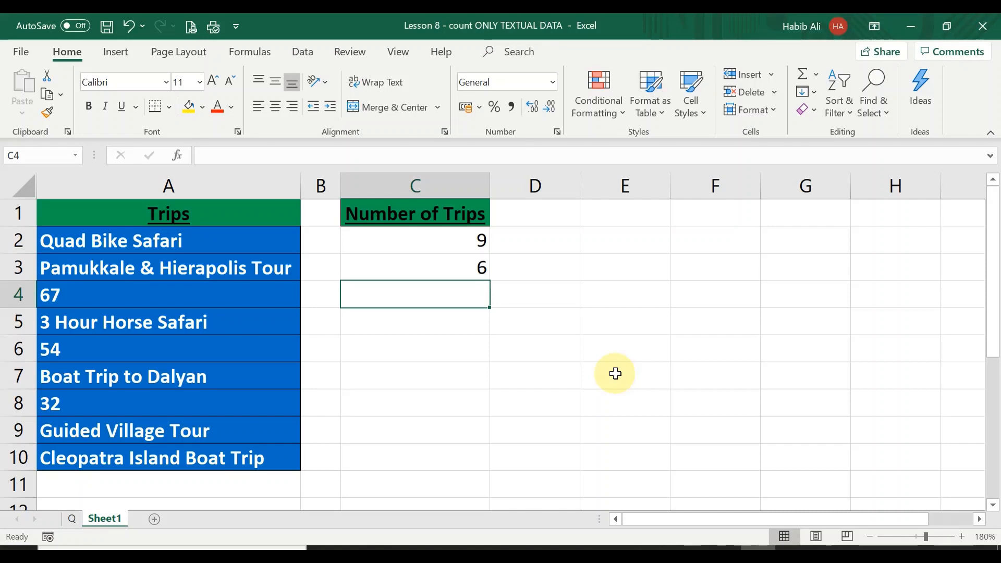
pyautogui.write('=')
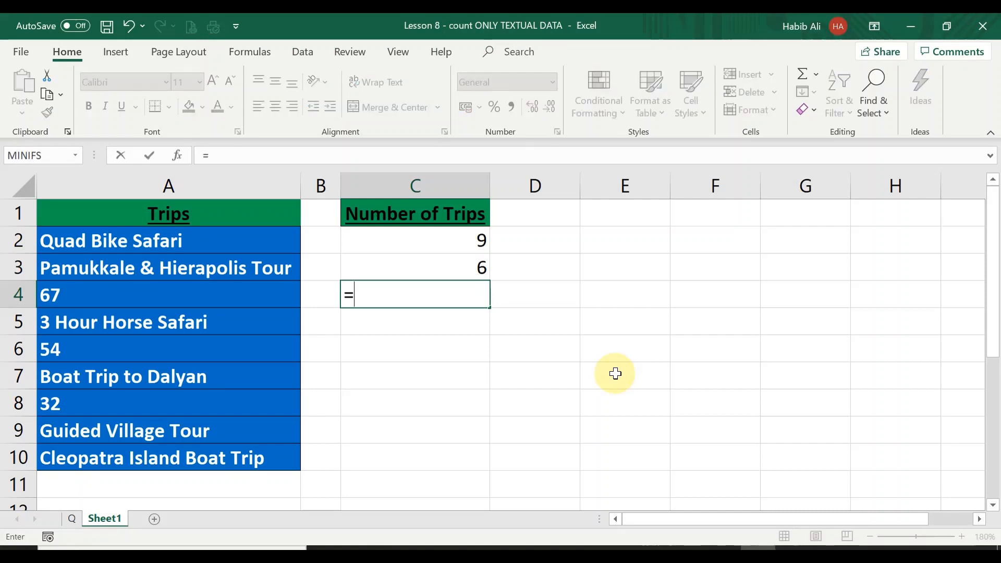
pyautogui.write('COUNT')
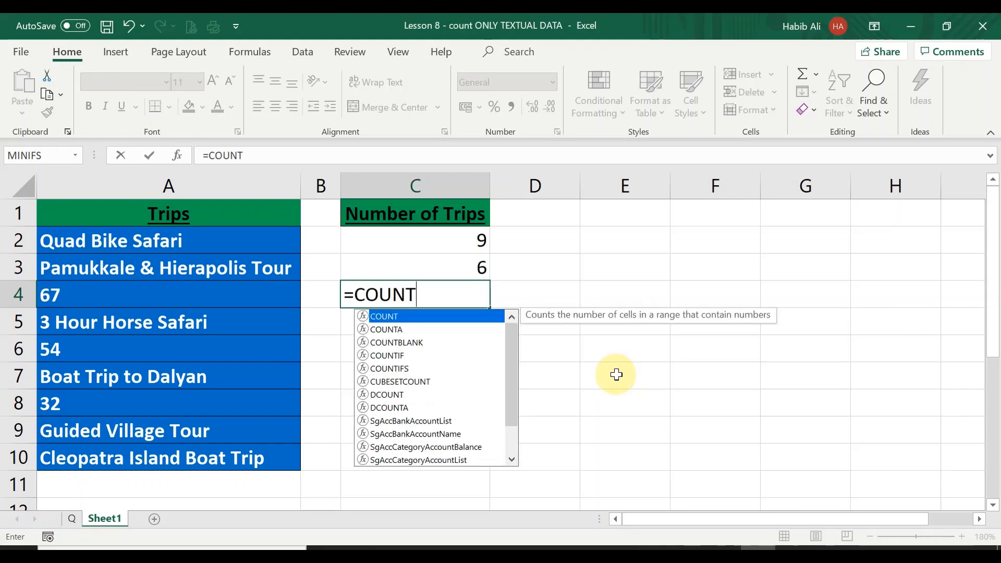
pyautogui.write('IF')
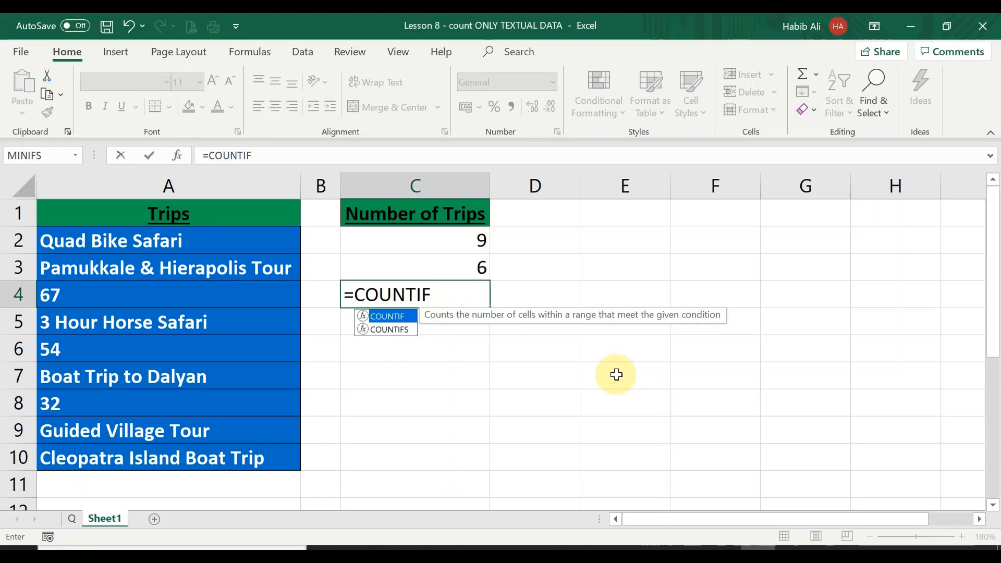
pyautogui.write('(')
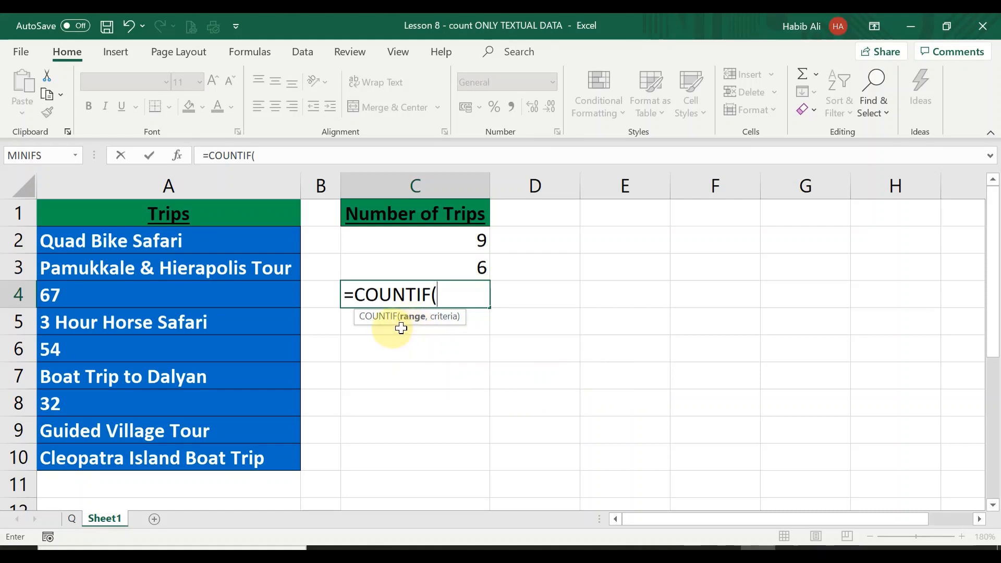
pyautogui.click(219, 246)
pyautogui.moveTo(219, 246); pyautogui.dragTo(236, 451)
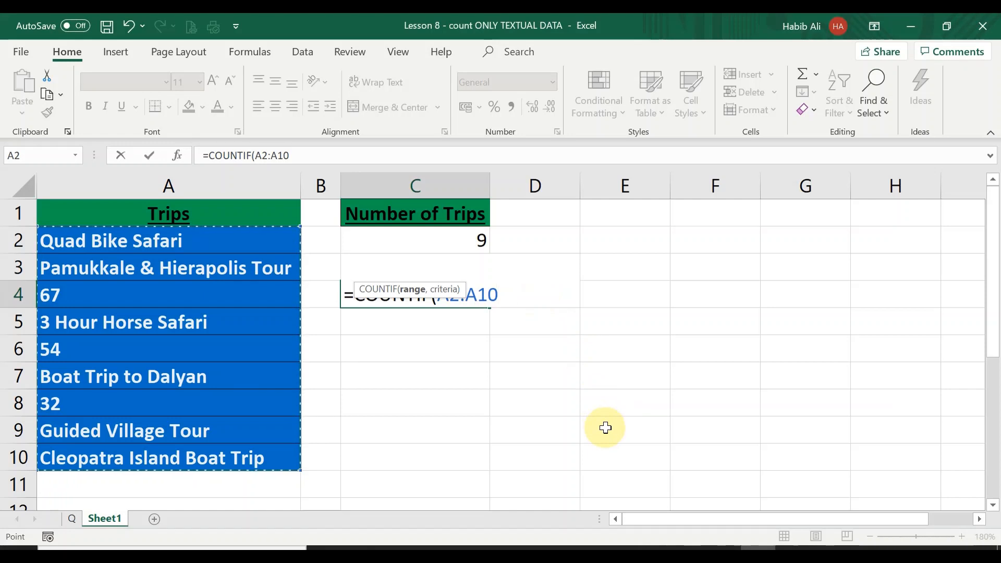
pyautogui.write(',')
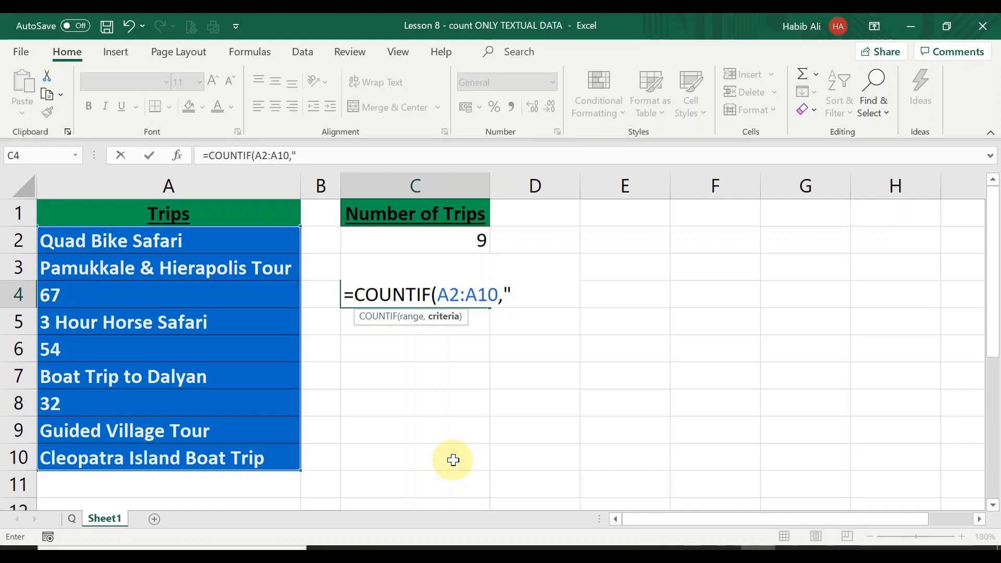
pyautogui.write('*')
pyautogui.write('")')
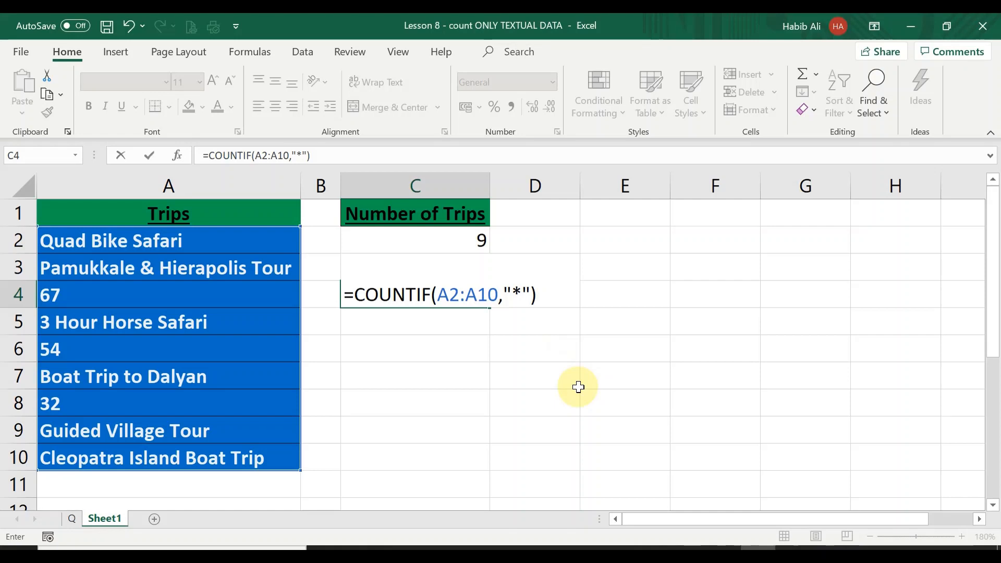
pyautogui.press('Return')
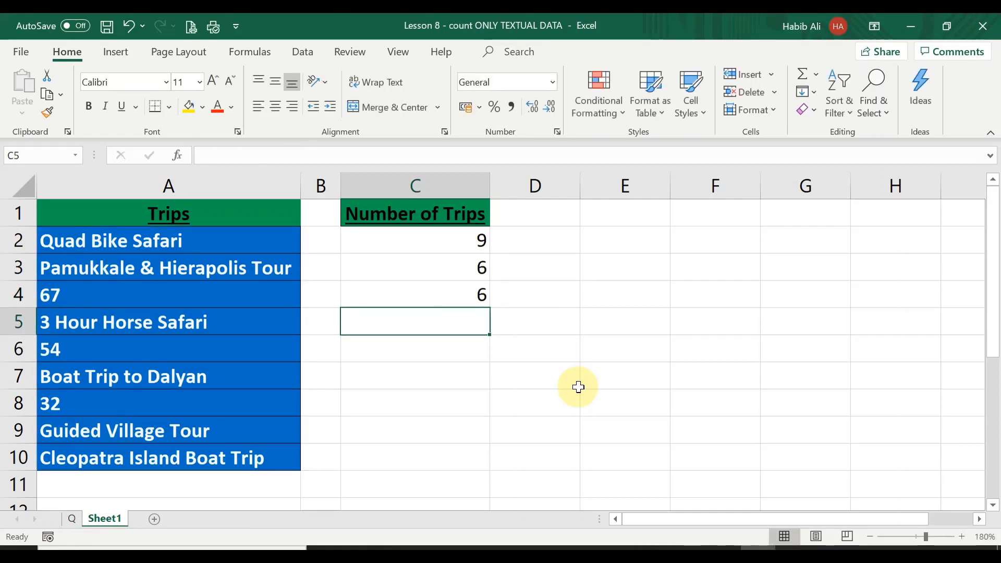
# Compare the formulas in C3 and C4, and display formulas instead of results on the sheet to review C2
pyautogui.click(443, 291)
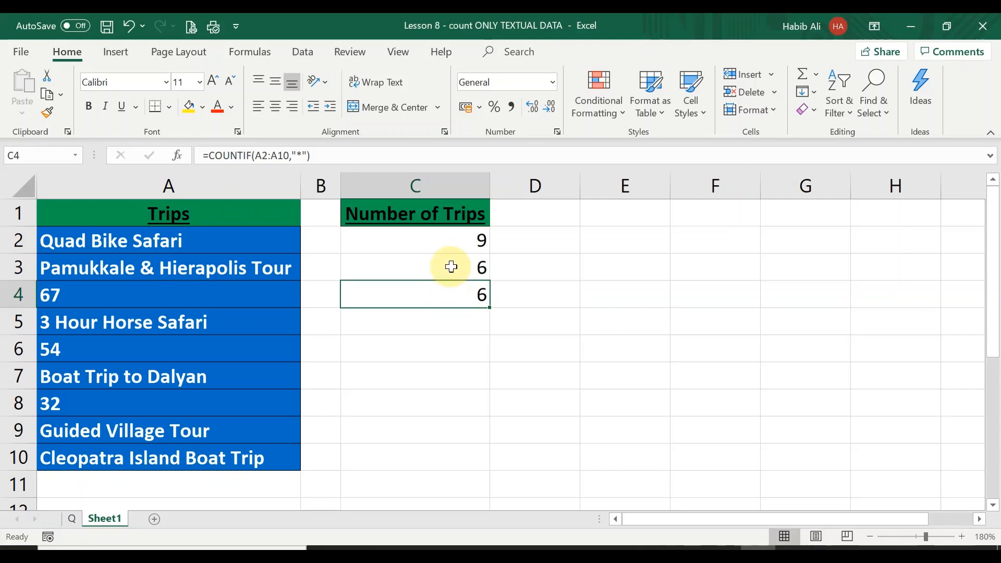
pyautogui.click(451, 267)
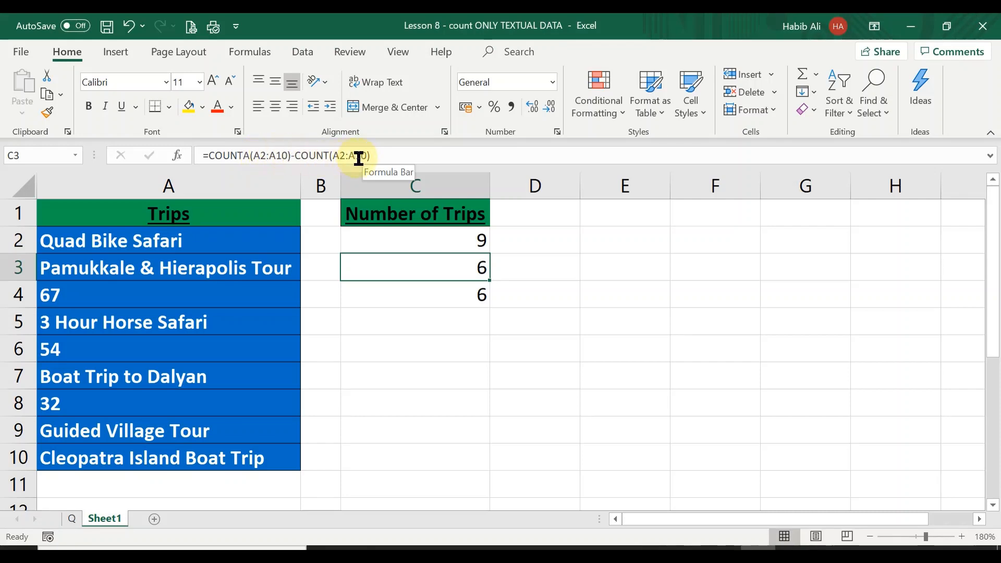
pyautogui.click(423, 293)
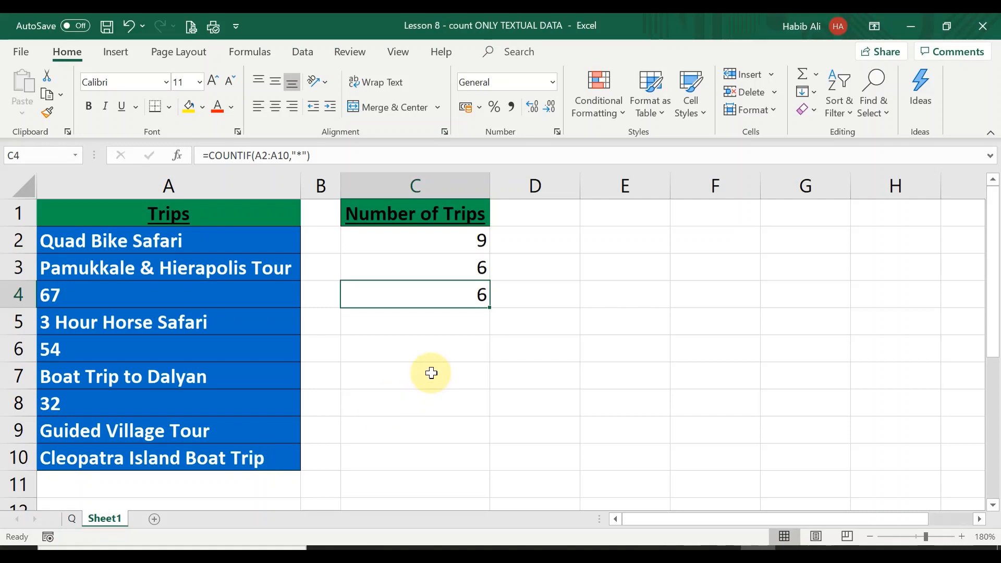
pyautogui.click(431, 265)
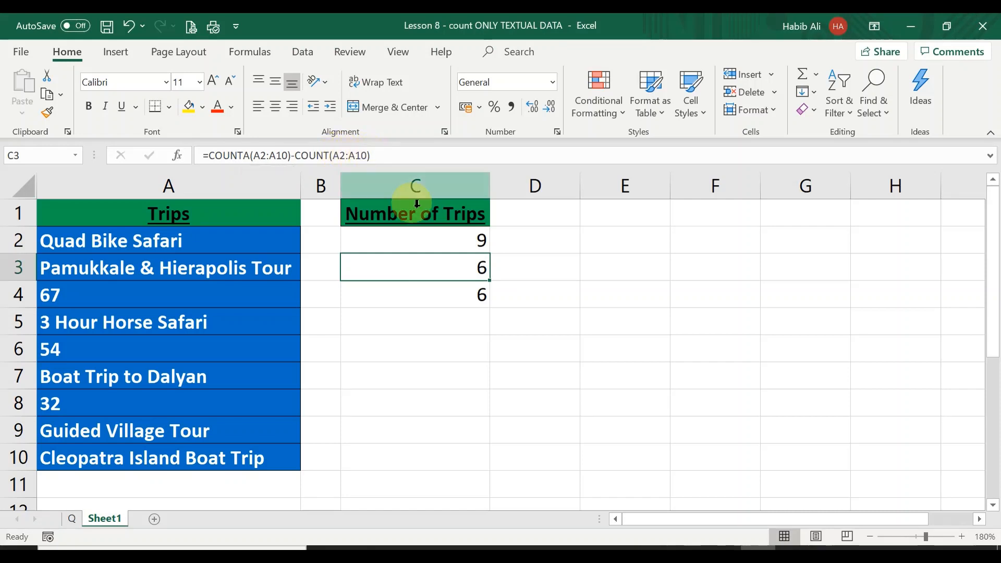
pyautogui.click(434, 295)
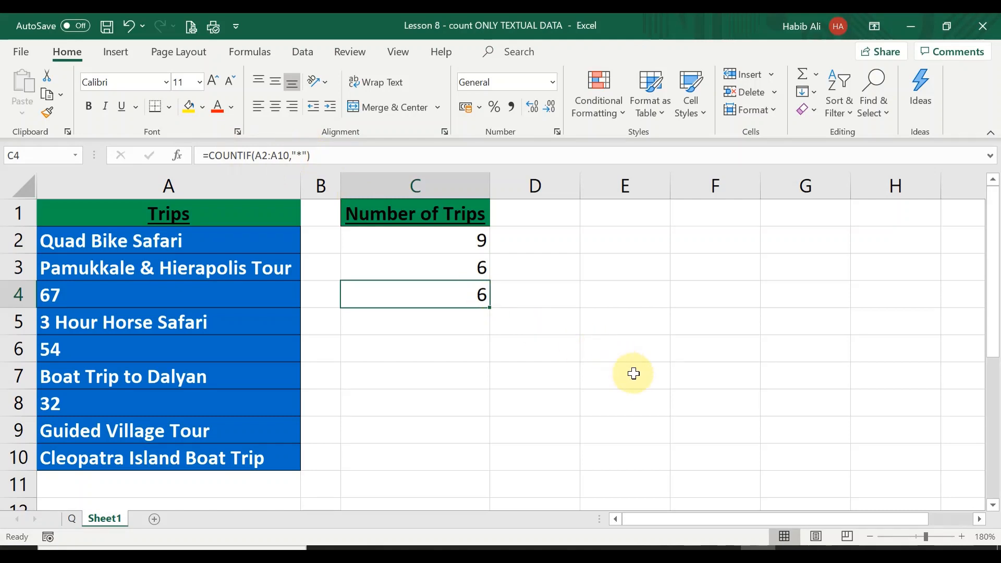
pyautogui.hotkey('ctrl', '`')
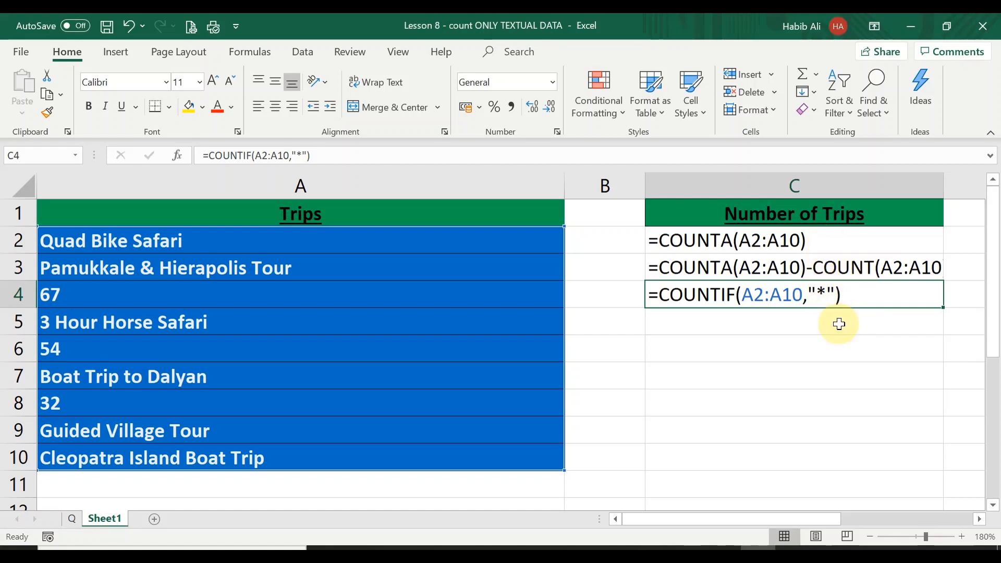
pyautogui.click(839, 240)
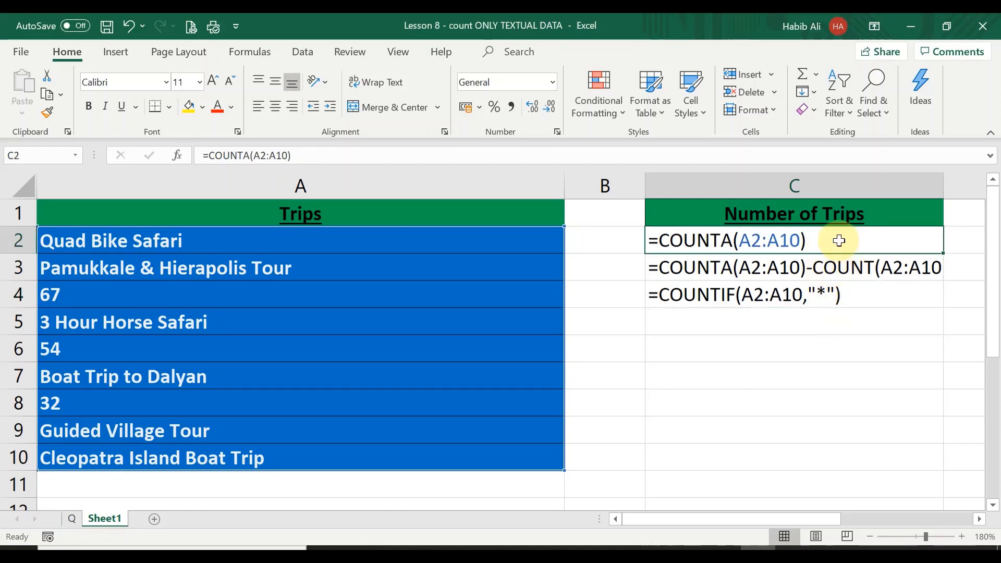